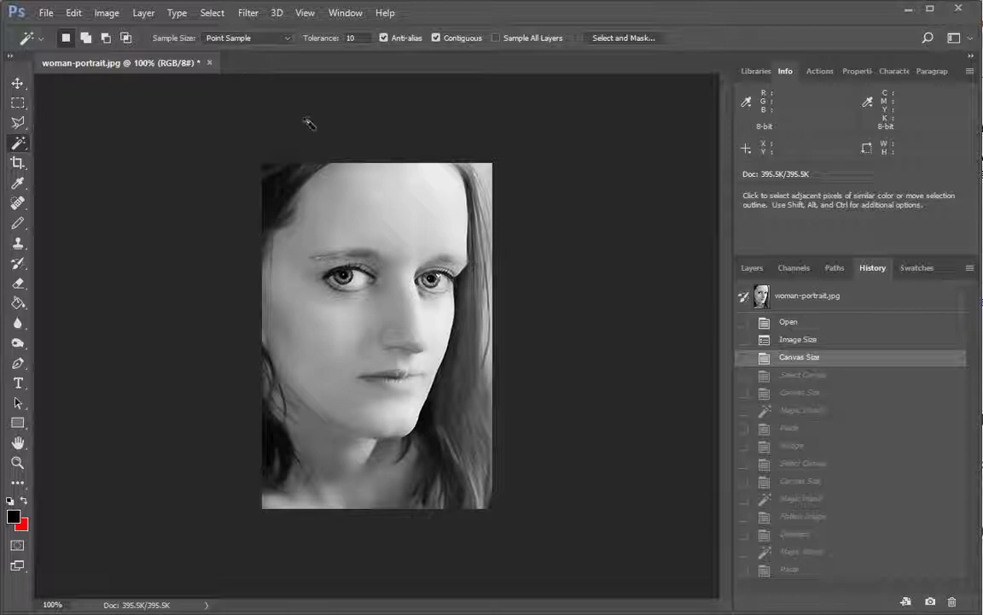
# Step: Select the entire portrait canvas and copy it
pyautogui.click(202, 13)
pyautogui.click(225, 30)
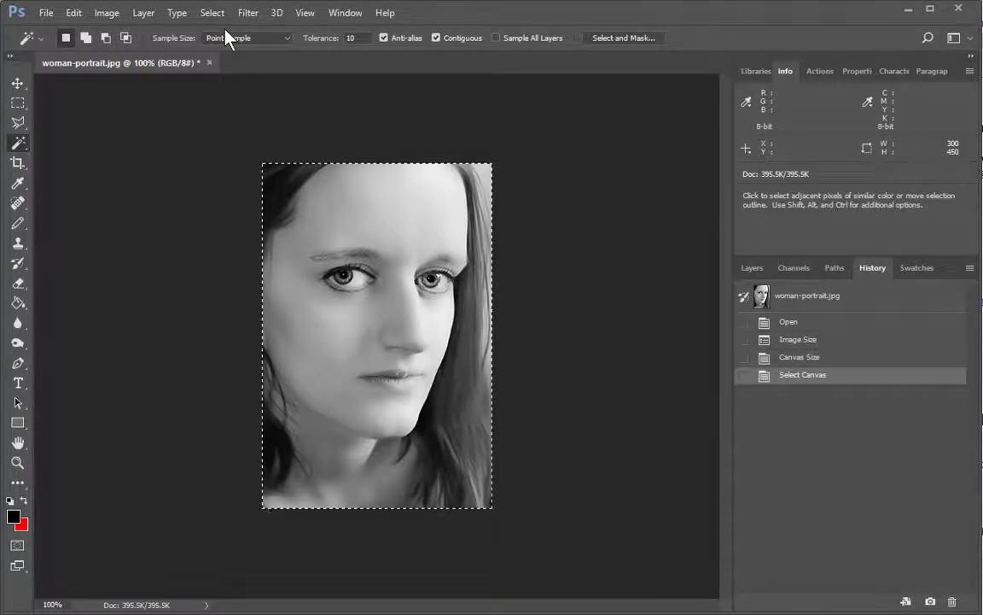
pyautogui.click(75, 12)
pyautogui.click(75, 104)
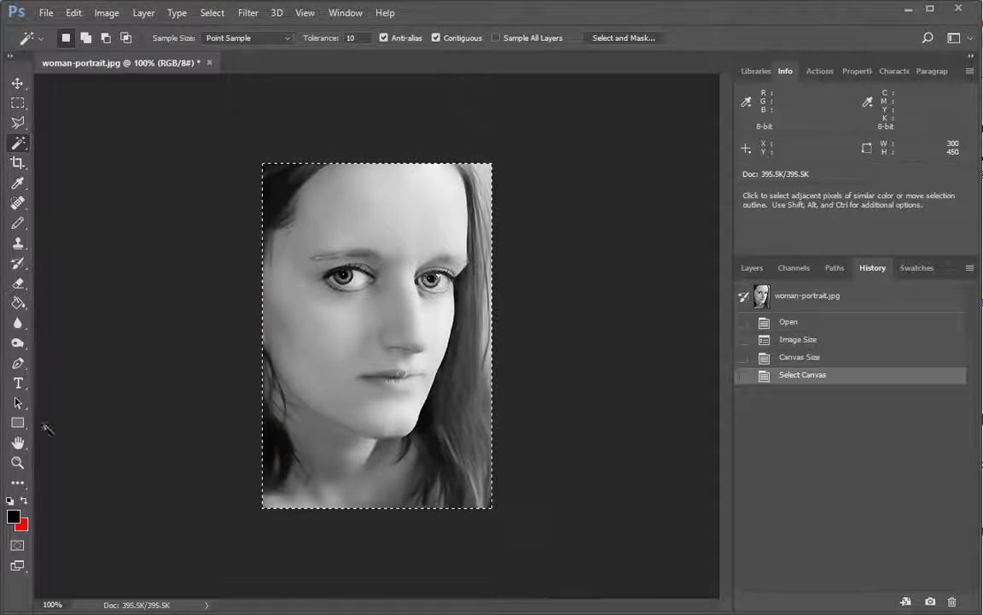
# Step: Set the background colour to pure red ff0000
pyautogui.click(23, 526)
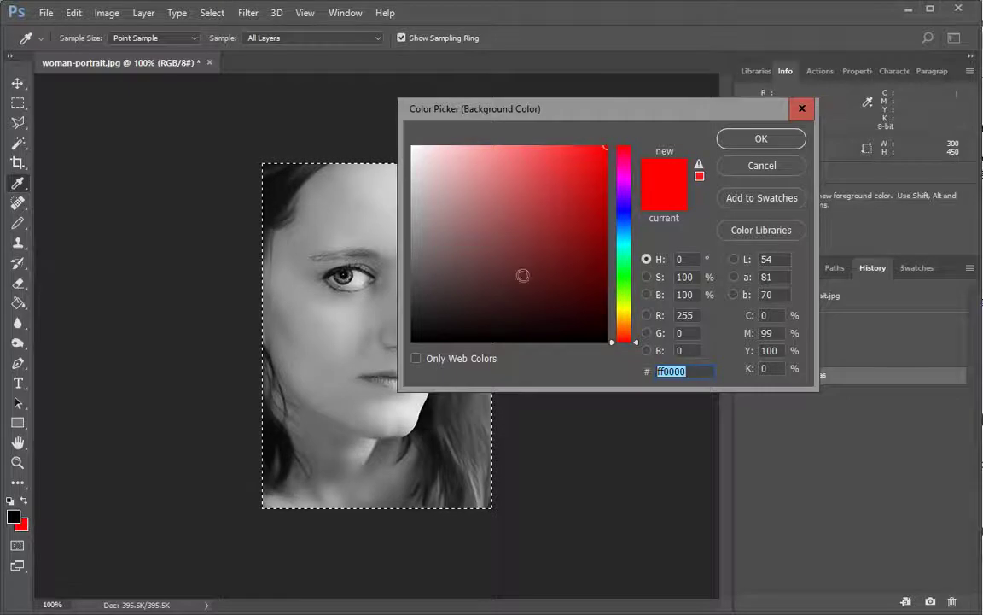
pyautogui.moveTo(522, 274)
pyautogui.mouseDown()
pyautogui.moveTo(577, 204)
pyautogui.moveTo(602, 141)
pyautogui.moveTo(618, 147)
pyautogui.mouseUp()
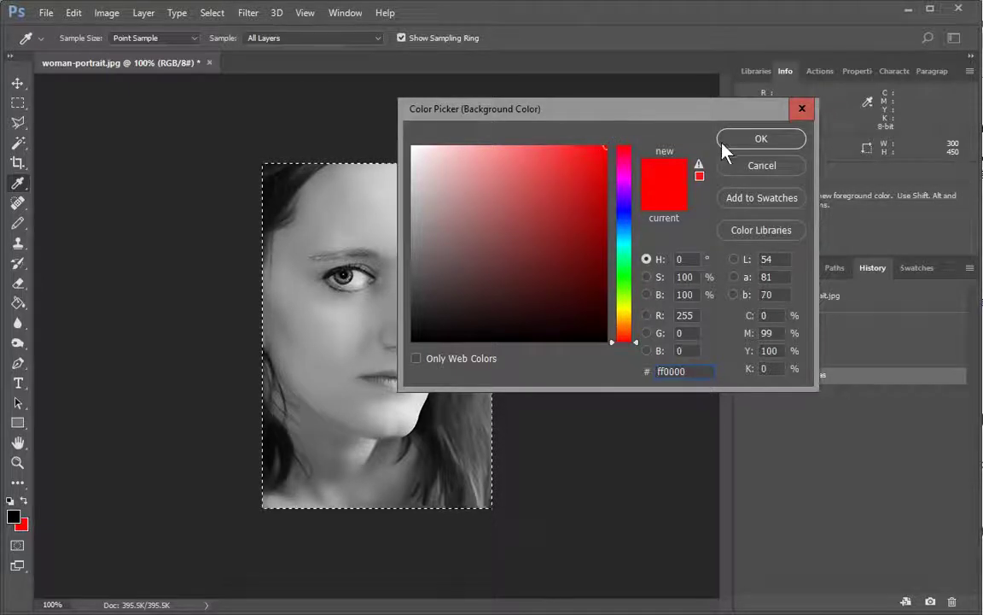
pyautogui.click(779, 145)
pyautogui.press('w')
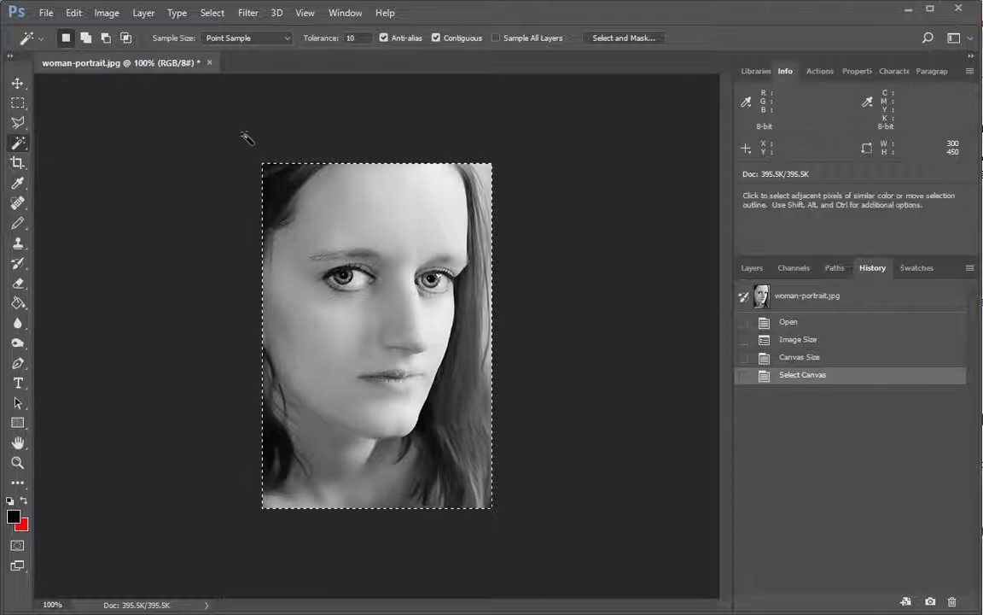
# Step: Widen the canvas to 600 px, anchored middle-left, so red extends right of the portrait
pyautogui.click(106, 12)
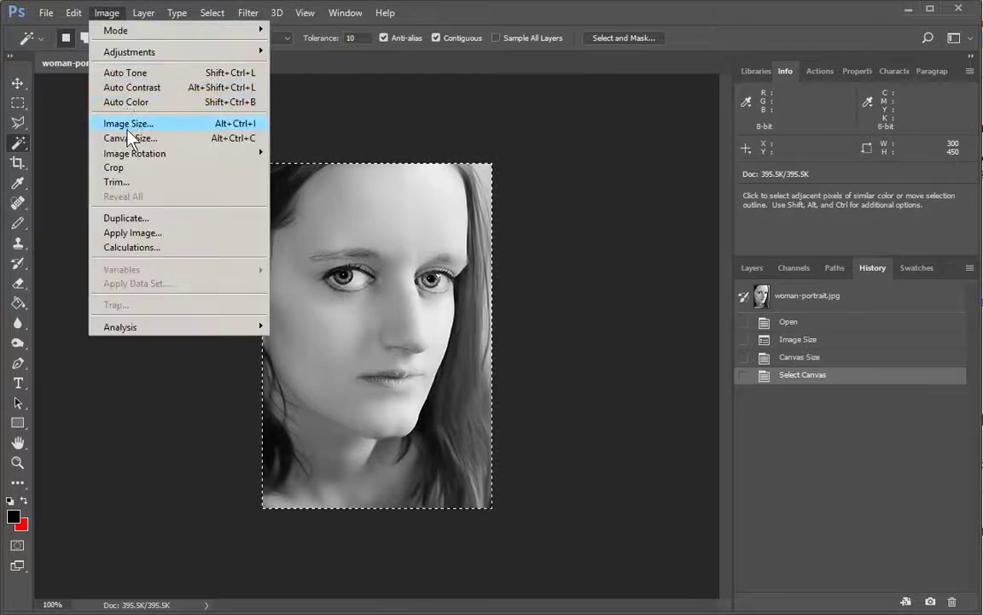
pyautogui.click(126, 137)
pyautogui.click(669, 207)
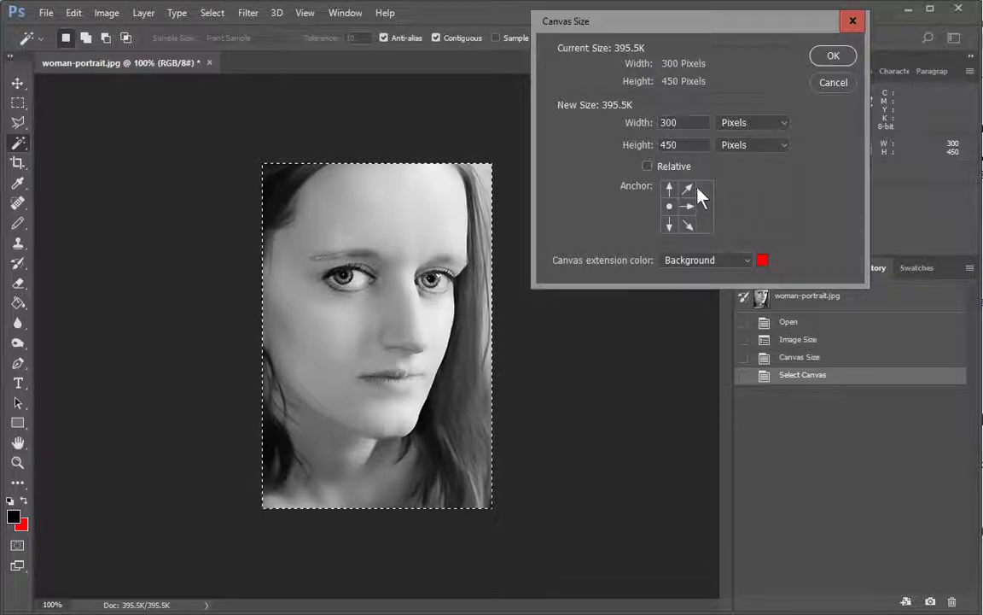
pyautogui.doubleClick(685, 122)
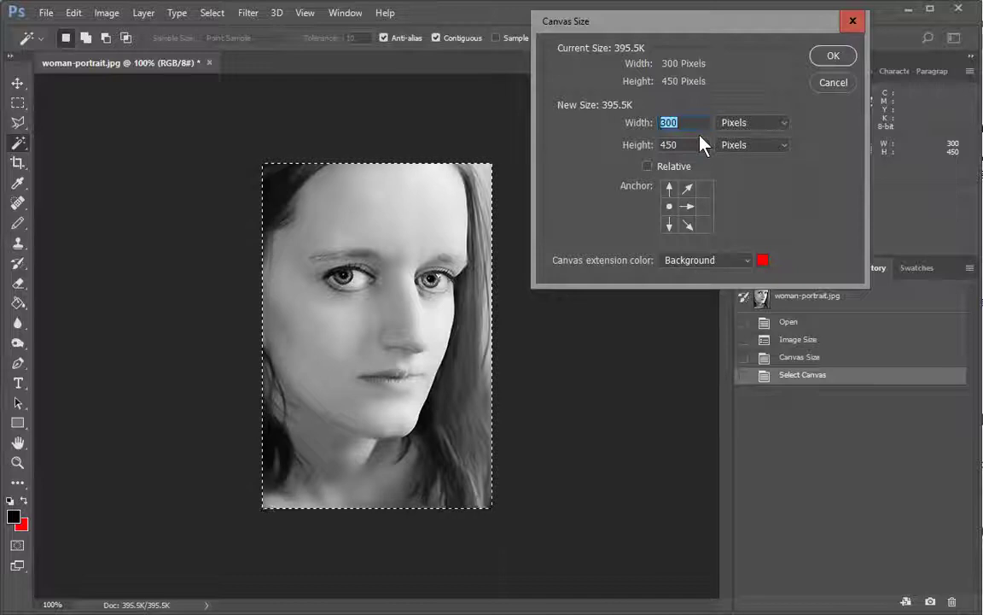
pyautogui.write('600')
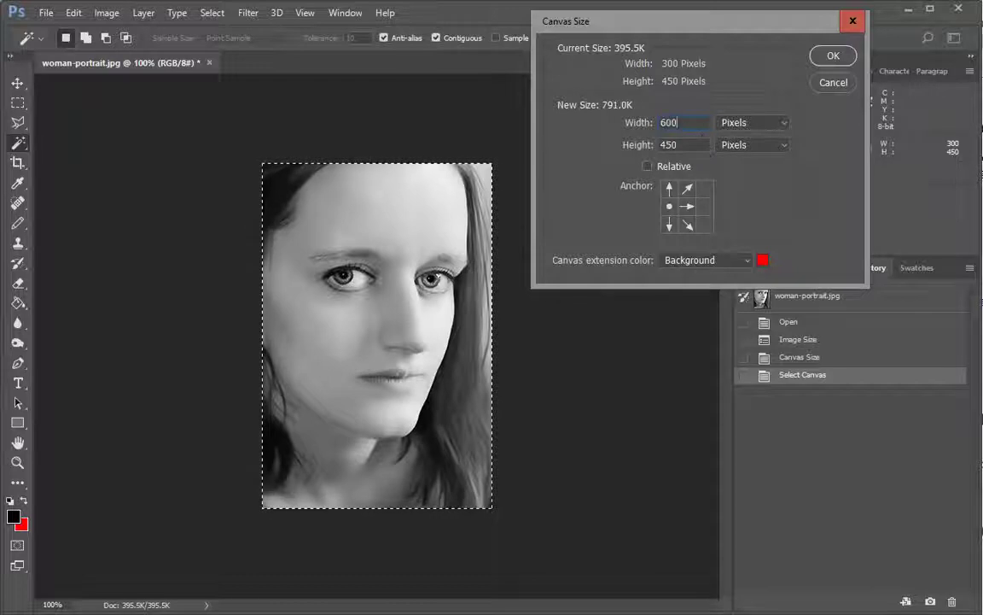
pyautogui.click(828, 58)
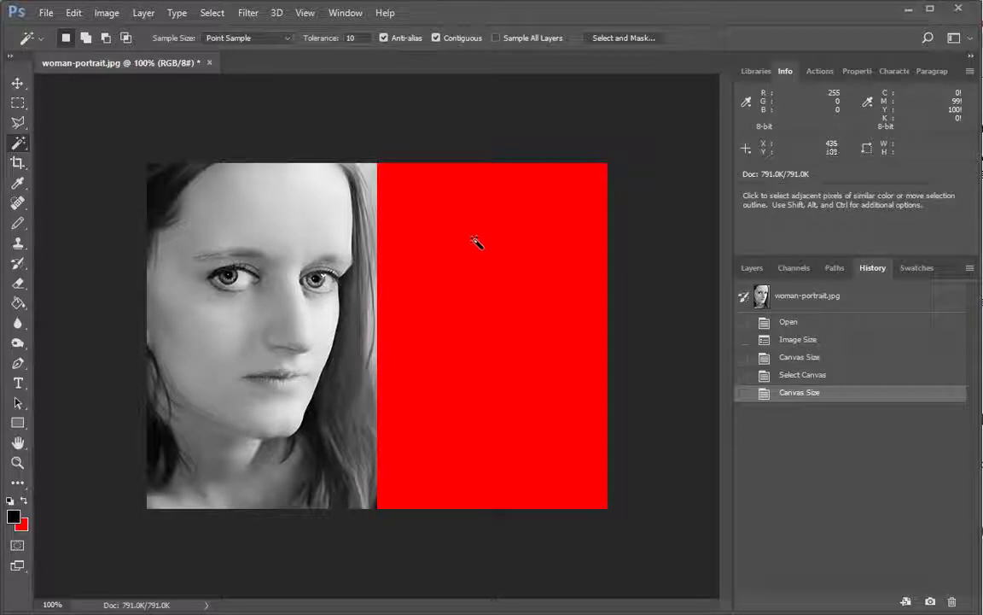
# Step: With the Magic Wand at Tolerance 0, select the red right half of the canvas
pyautogui.rightClick(15, 147)
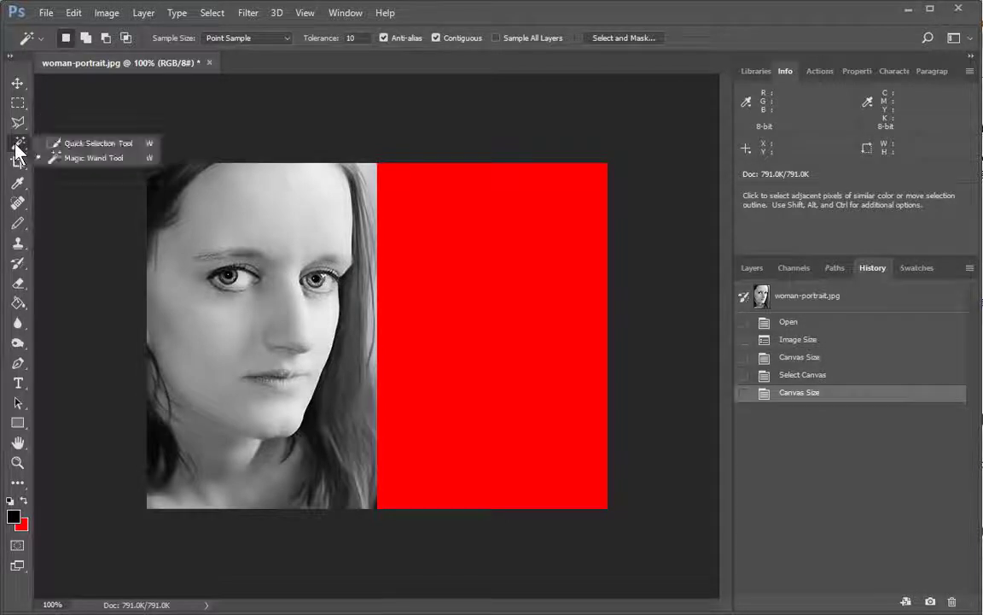
pyautogui.click(67, 158)
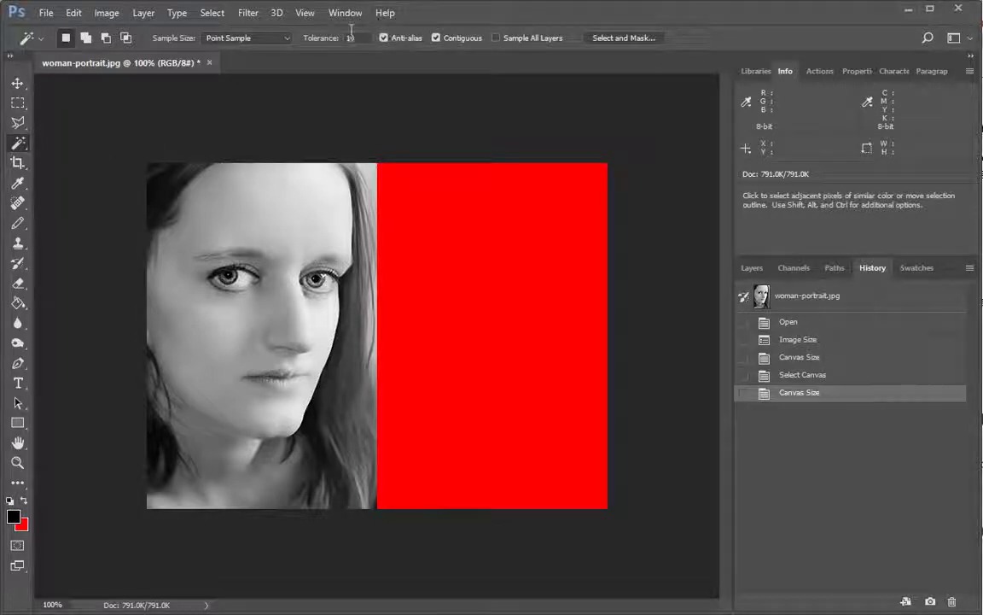
pyautogui.write('0')
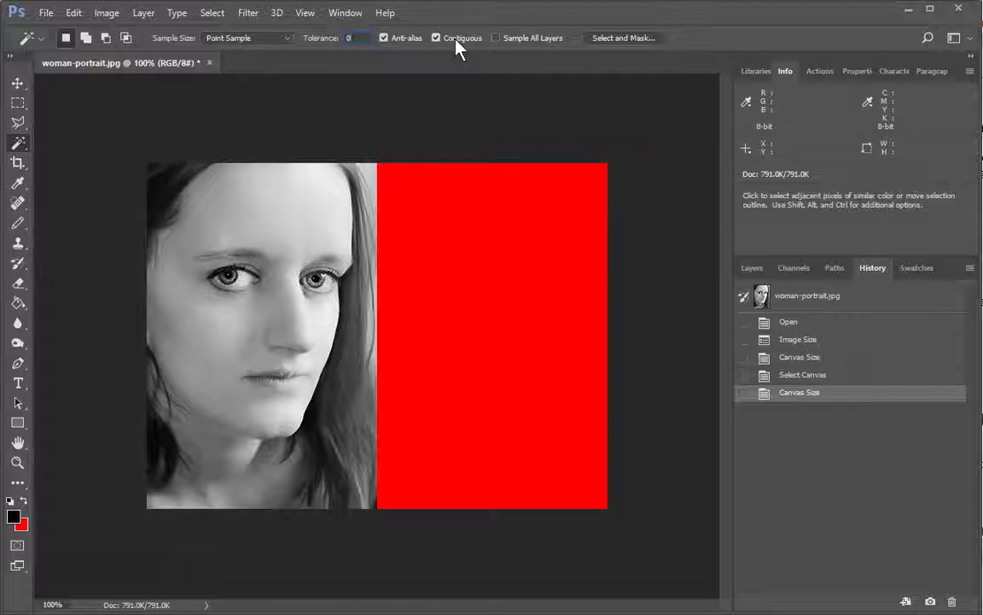
pyautogui.click(508, 332)
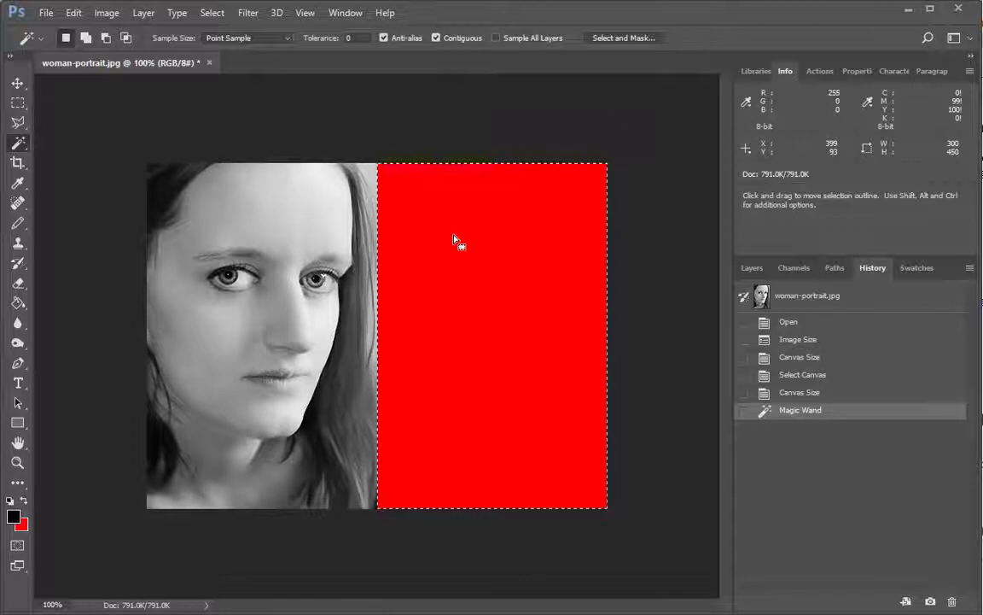
# Step: Paste the portrait copy into the red selection and flatten the image
pyautogui.click(74, 13)
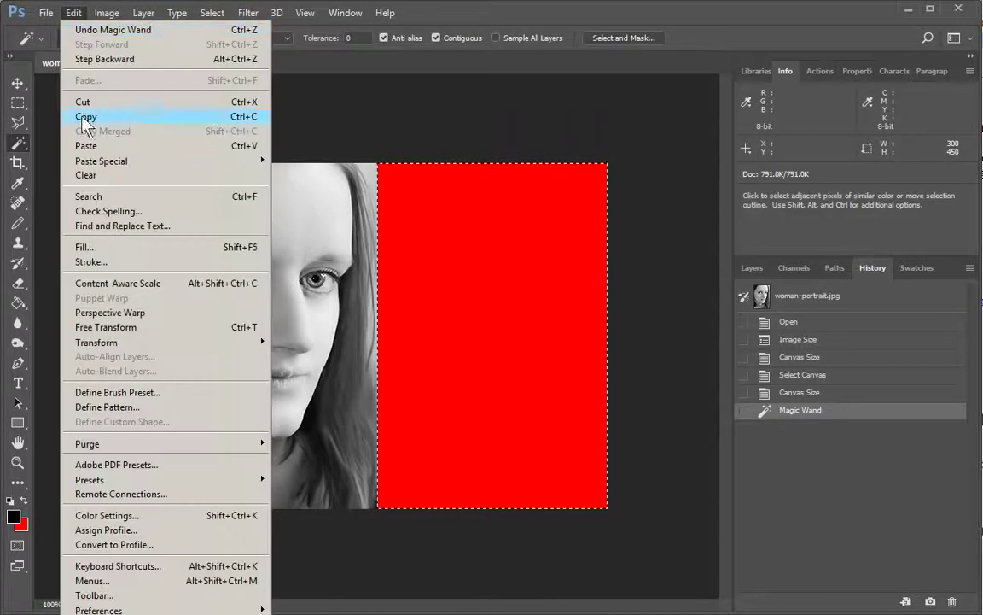
pyautogui.click(85, 147)
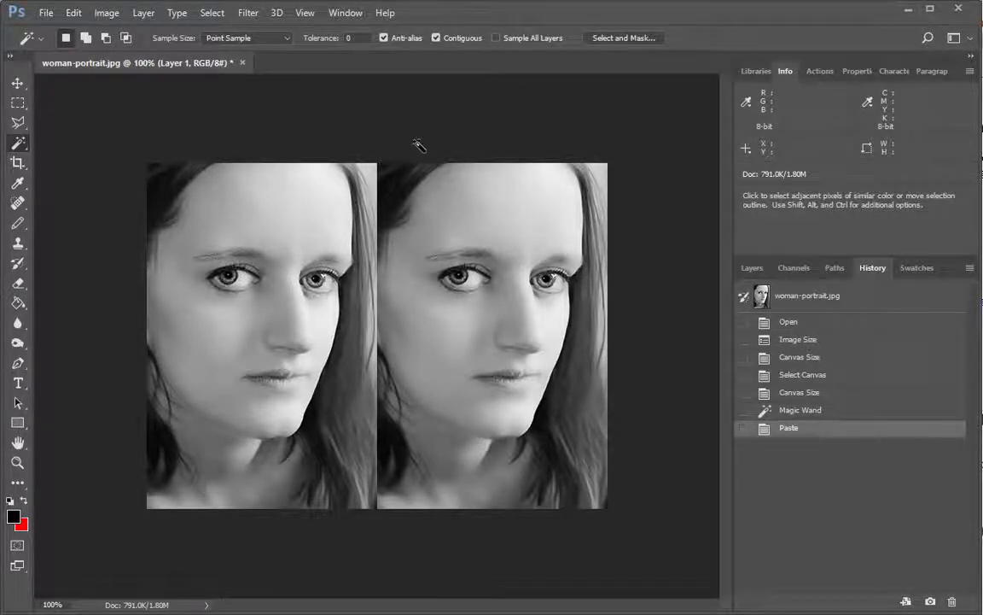
pyautogui.click(144, 13)
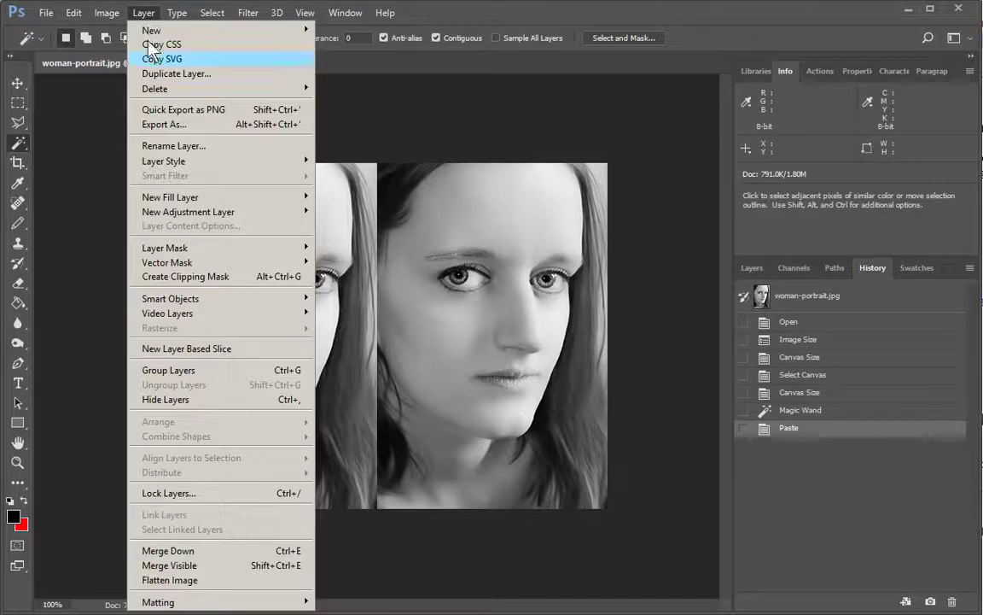
pyautogui.click(197, 580)
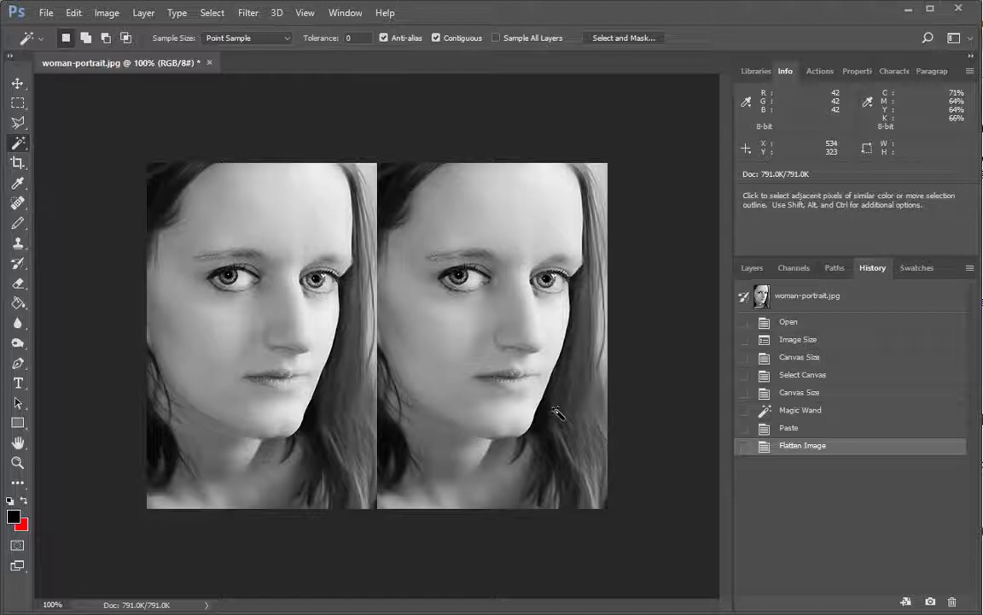
# Step: Select the whole canvas and copy the side-by-side portrait pair
pyautogui.click(212, 13)
pyautogui.click(220, 29)
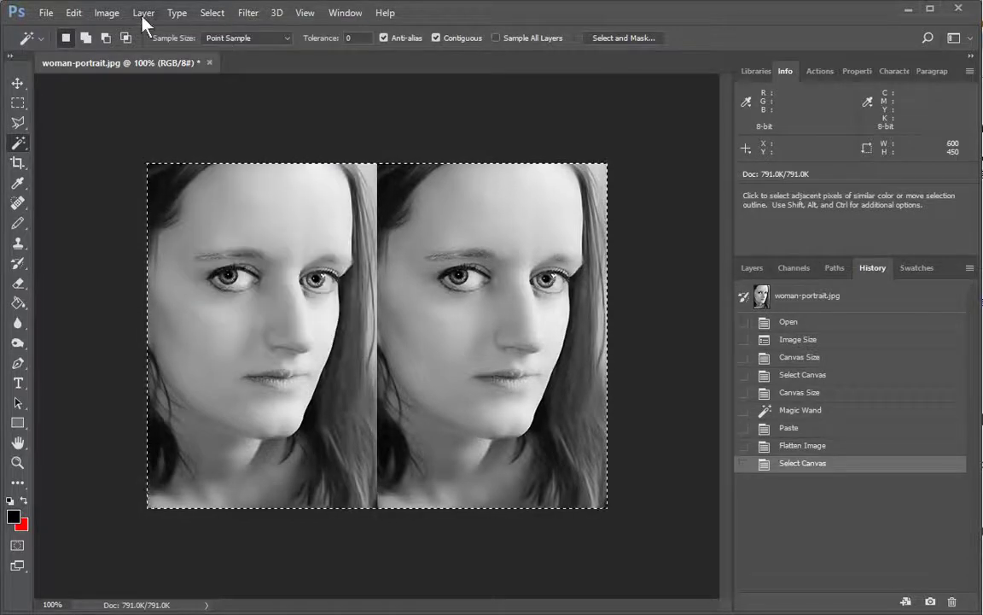
pyautogui.click(75, 13)
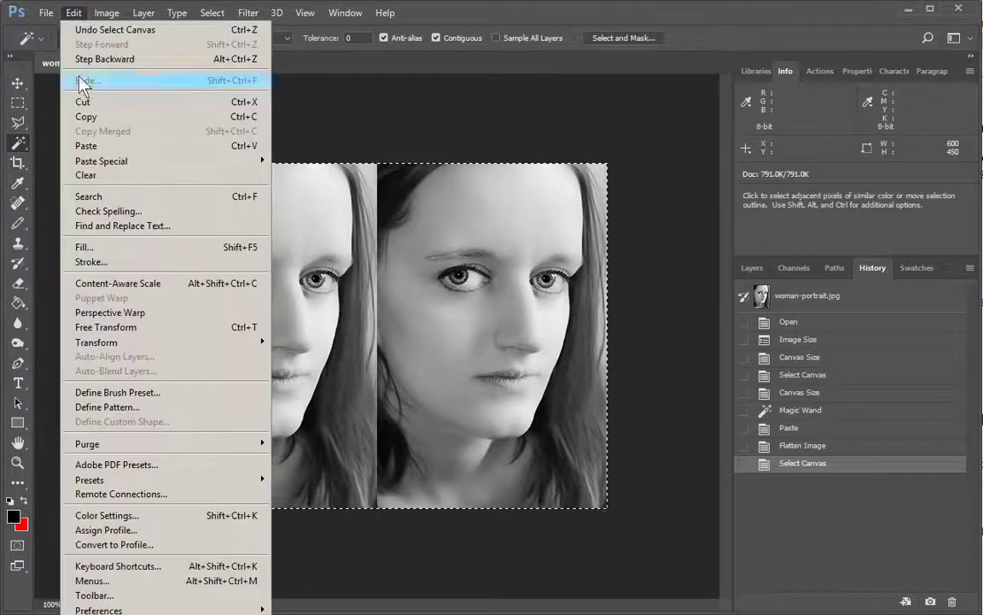
pyautogui.click(86, 118)
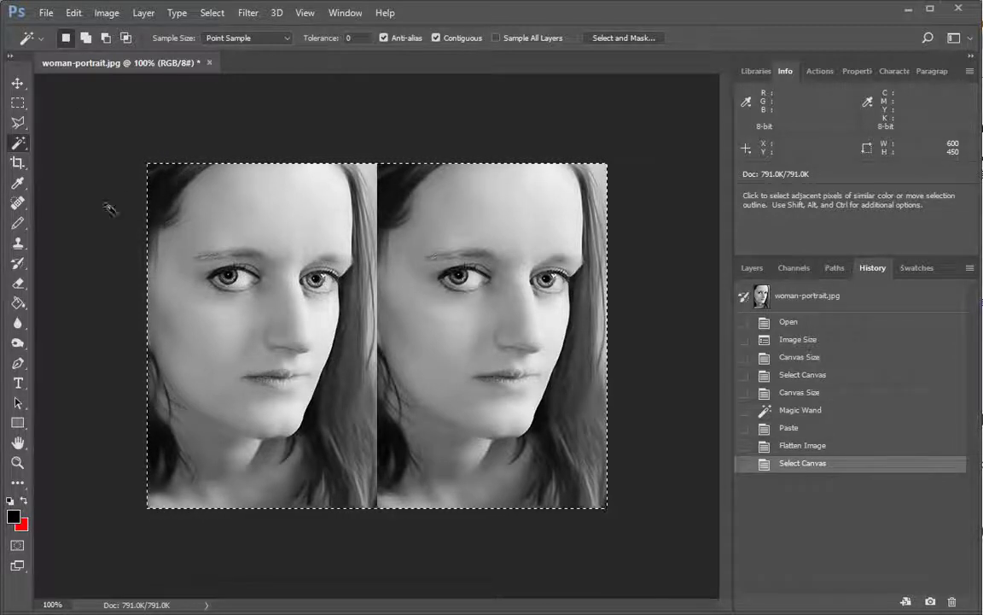
# Step: Resize the canvas height to 900 px with the top-centre anchor
pyautogui.click(106, 14)
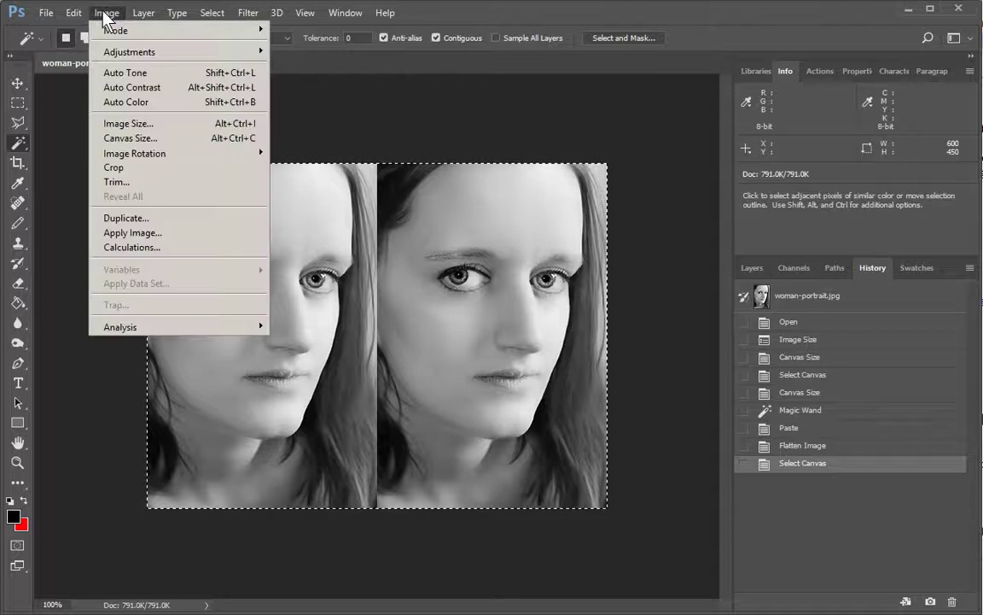
pyautogui.click(125, 138)
pyautogui.click(688, 188)
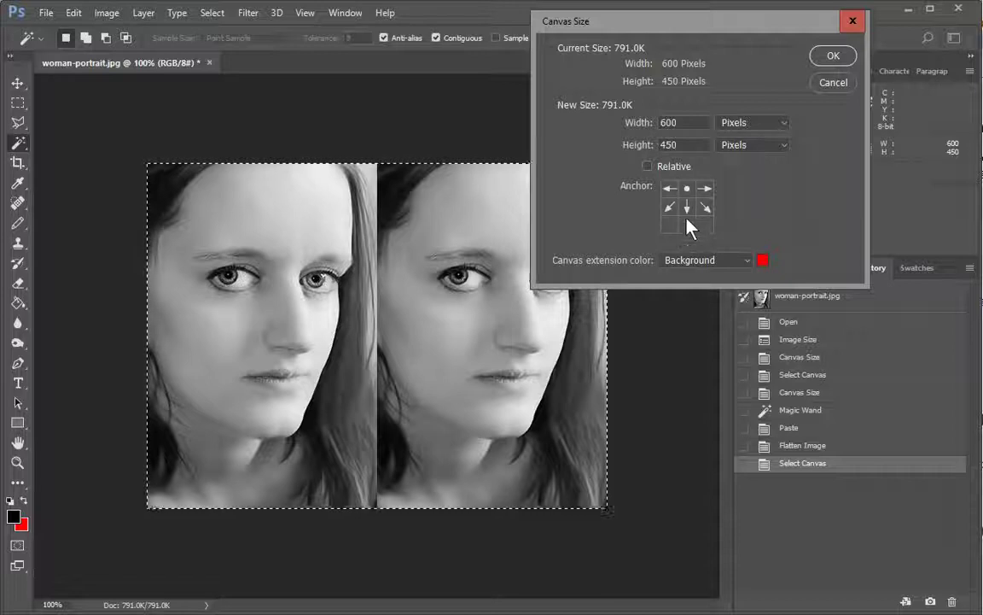
pyautogui.click(684, 144)
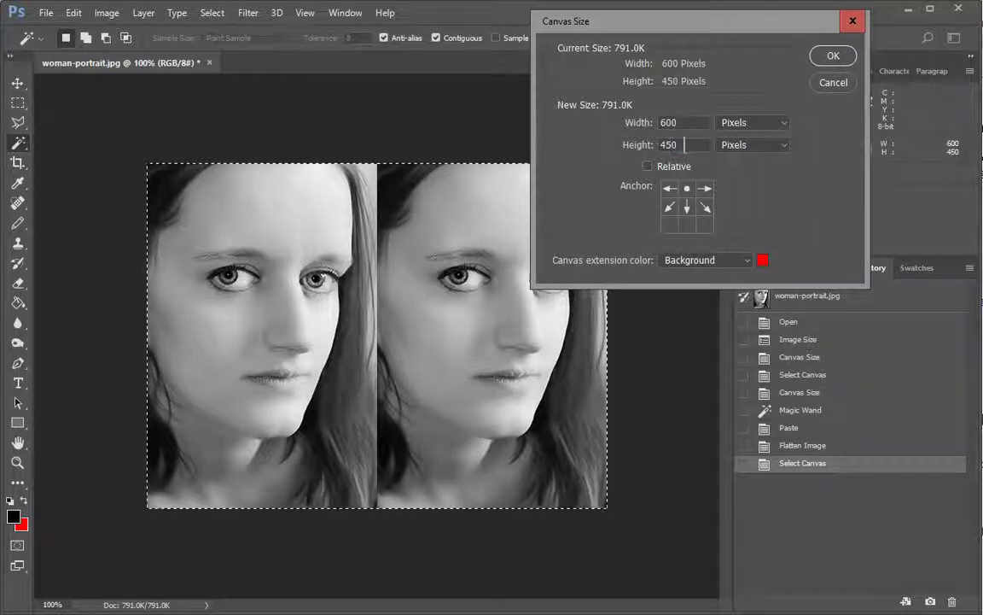
pyautogui.moveTo(684, 144); pyautogui.dragTo(589, 139)
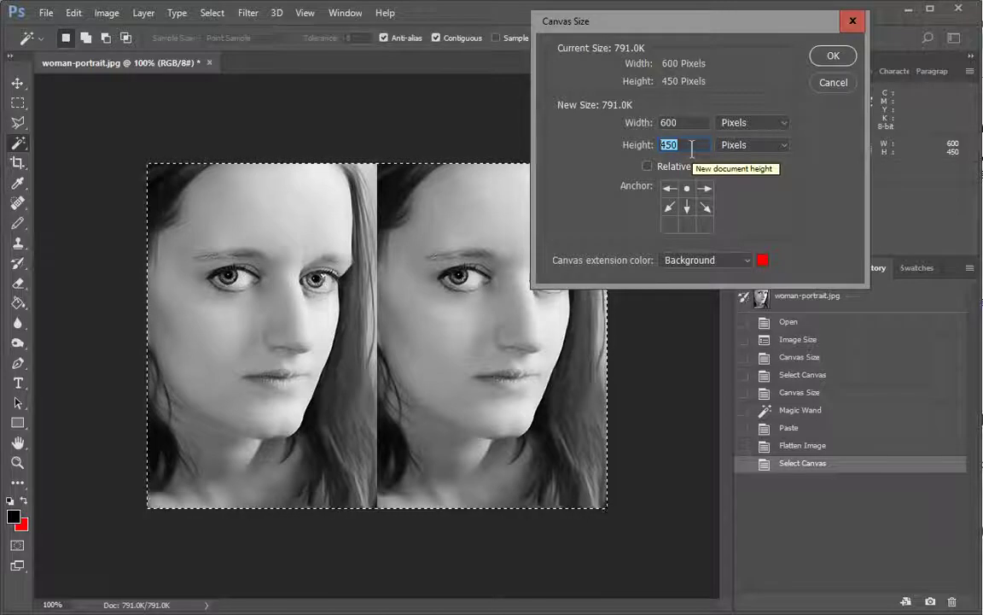
pyautogui.write('900')
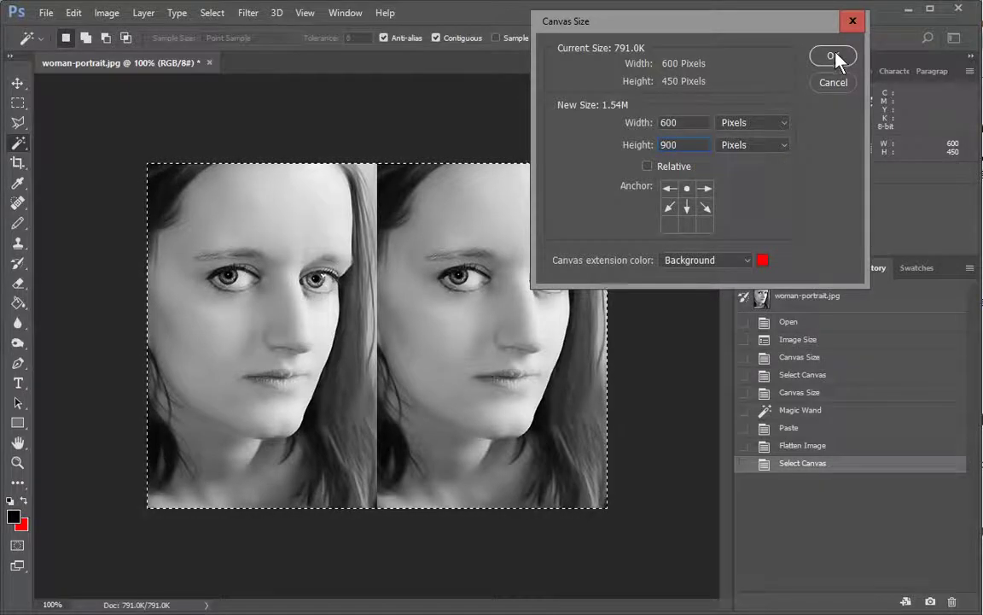
pyautogui.click(833, 56)
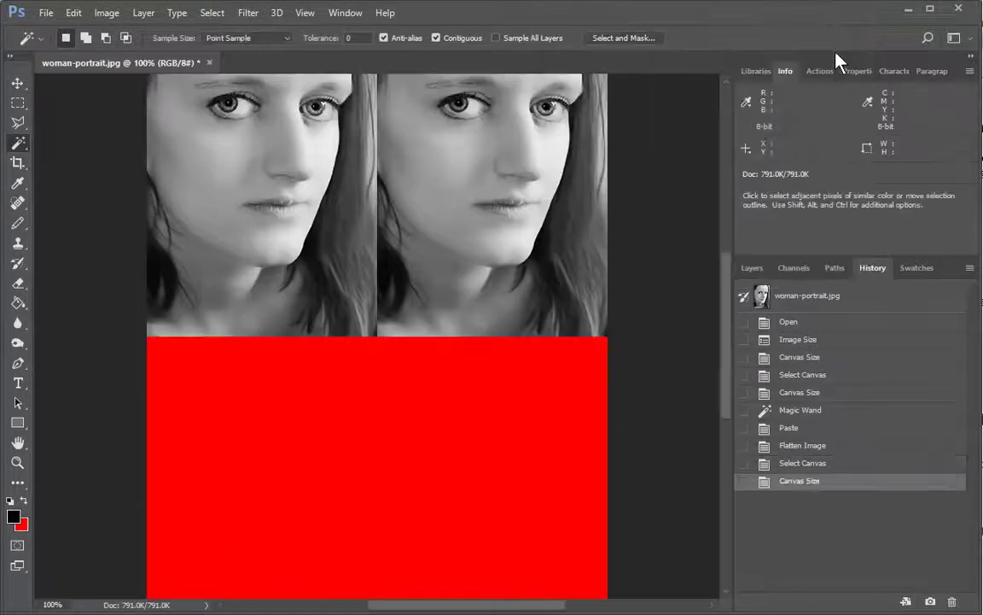
# Step: Select the lower red band, paste the portrait pair into it, and flatten the image
pyautogui.click(373, 411)
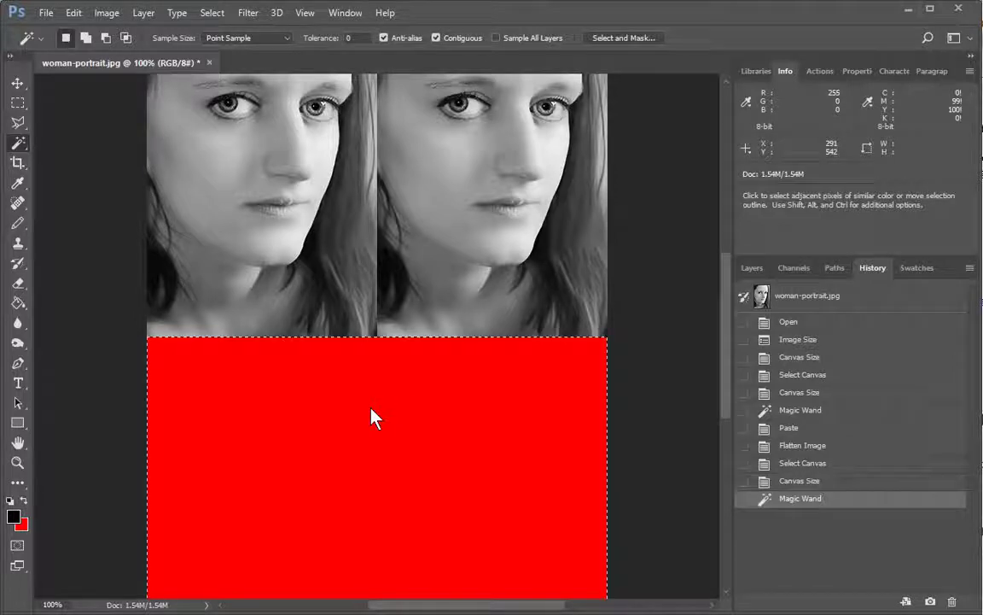
pyautogui.moveTo(725, 379); pyautogui.dragTo(719, 417)
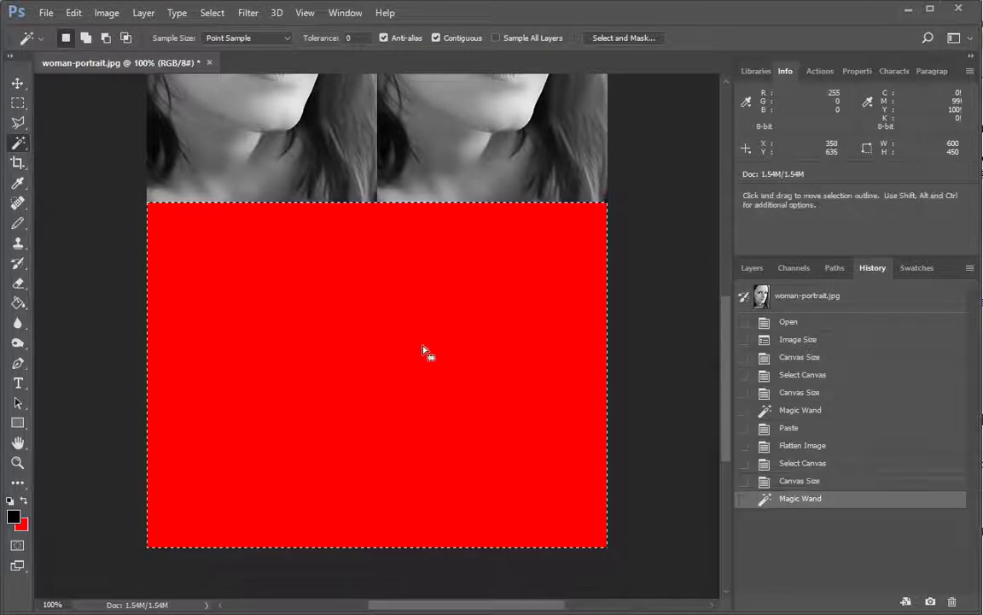
pyautogui.click(73, 17)
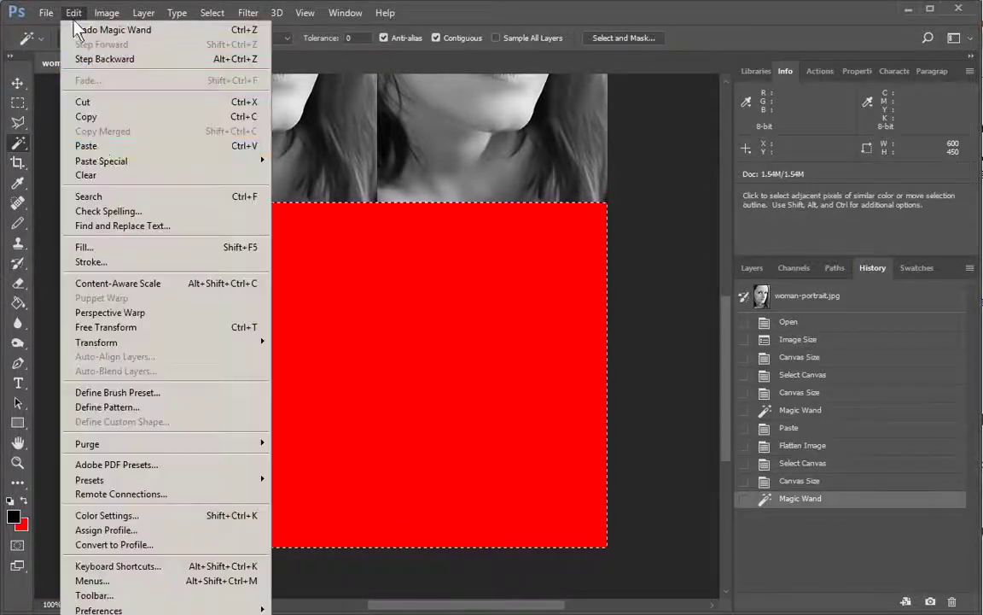
pyautogui.click(98, 145)
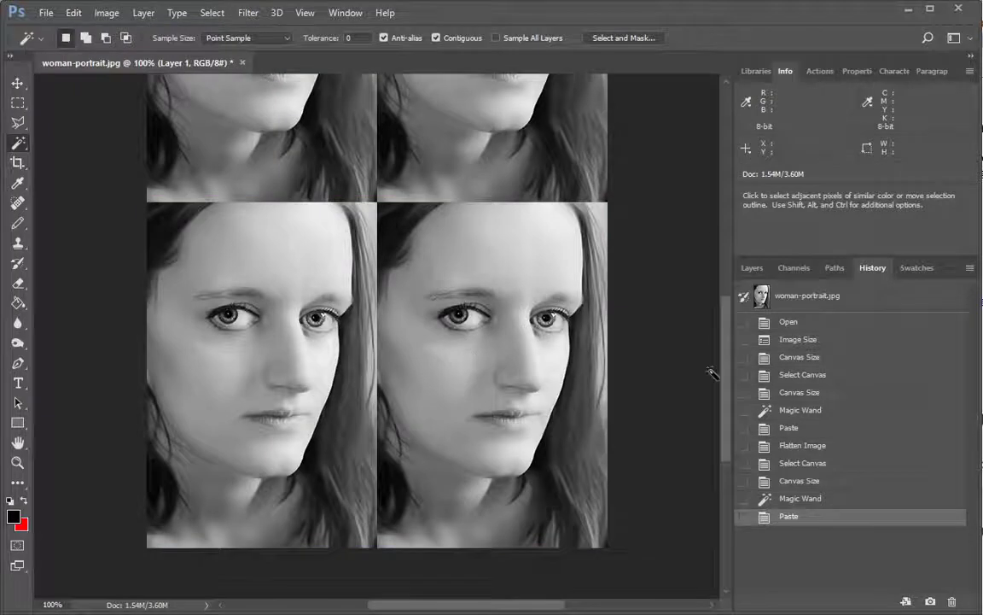
pyautogui.moveTo(723, 391); pyautogui.dragTo(725, 369)
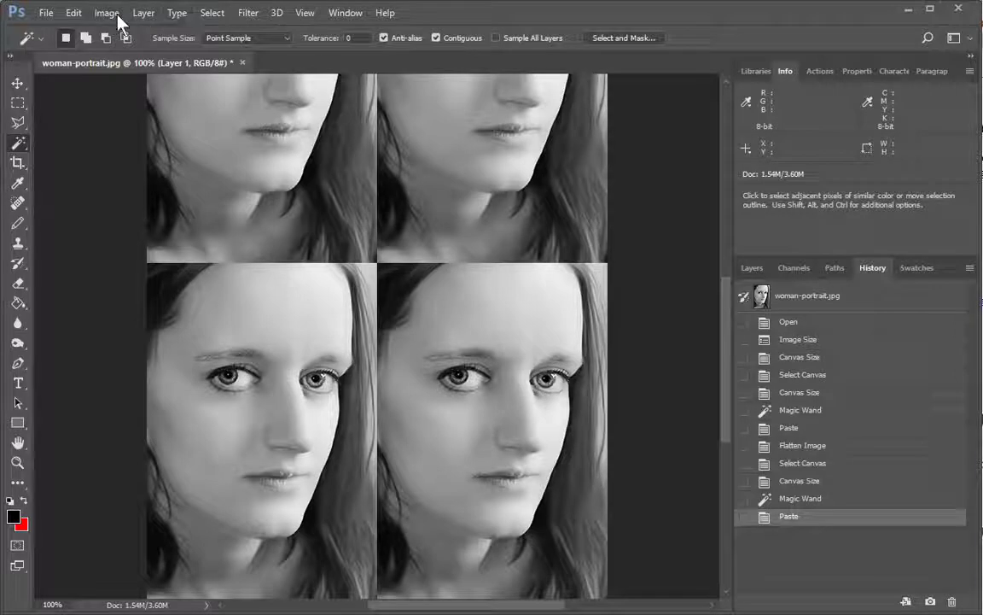
pyautogui.click(142, 13)
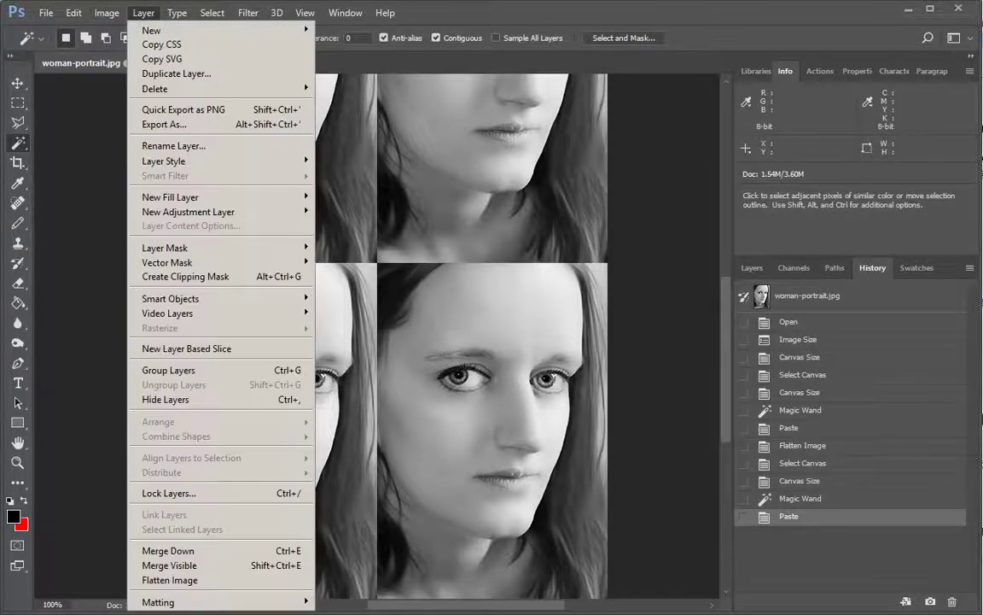
pyautogui.click(176, 582)
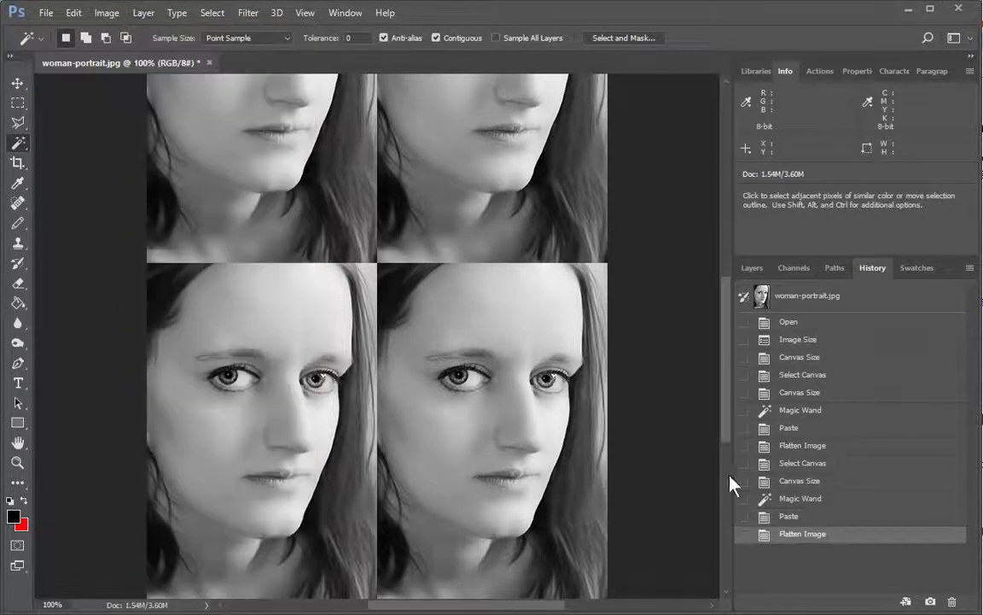
pyautogui.moveTo(730, 424); pyautogui.dragTo(722, 373)
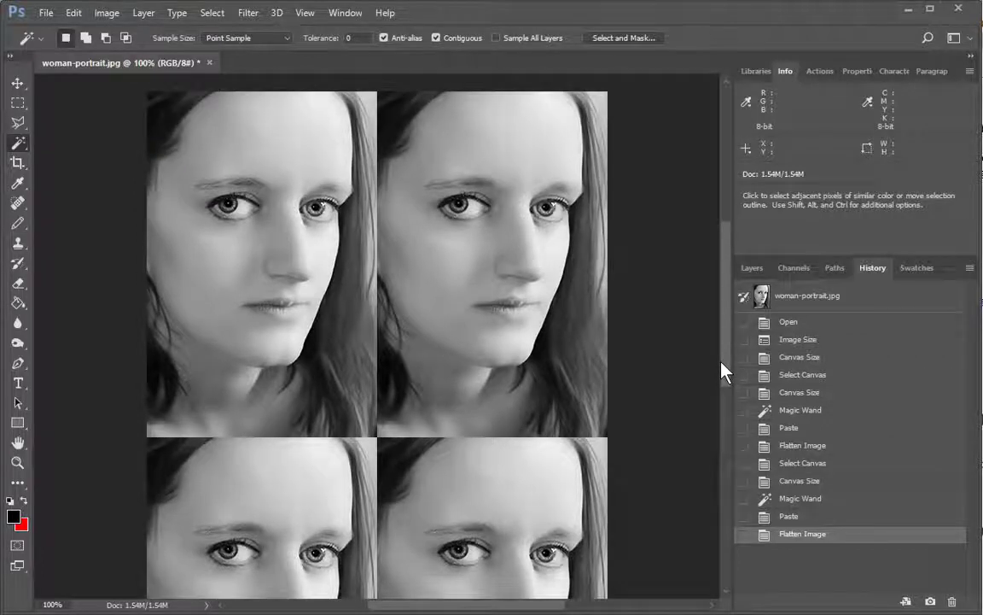
# Step: Select the entire canvas and copy the 2×2 portrait grid
pyautogui.click(207, 15)
pyautogui.click(193, 26)
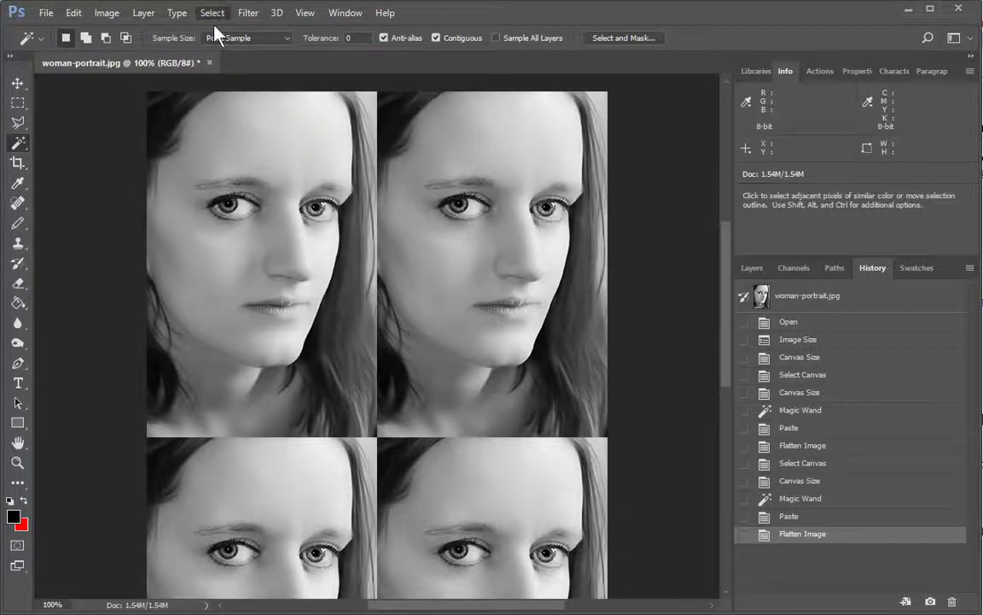
pyautogui.click(85, 13)
pyautogui.click(88, 120)
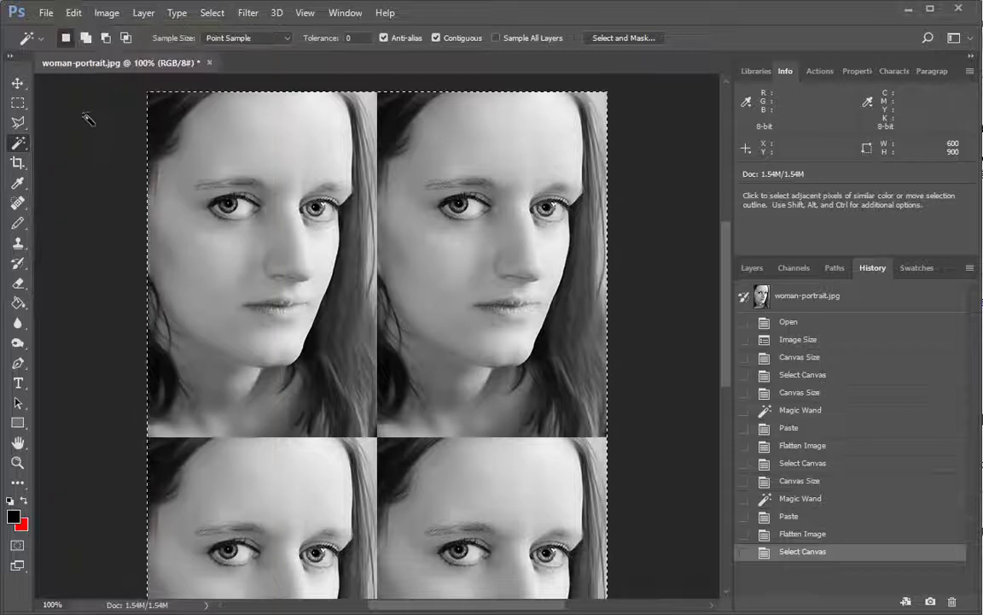
# Step: Widen the canvas to 1200 px with the middle-left anchor
pyautogui.click(107, 13)
pyautogui.click(114, 135)
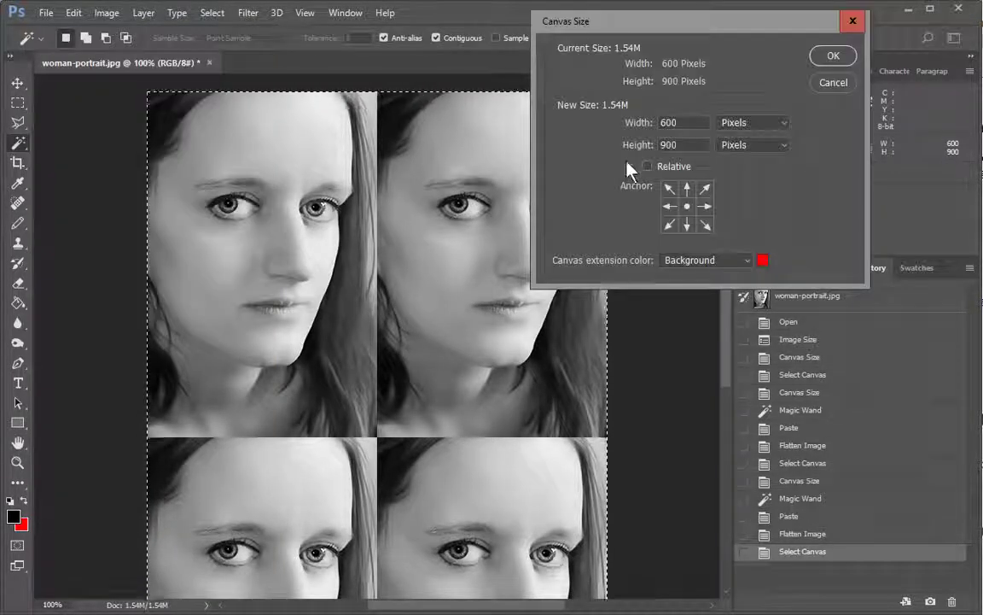
pyautogui.click(669, 205)
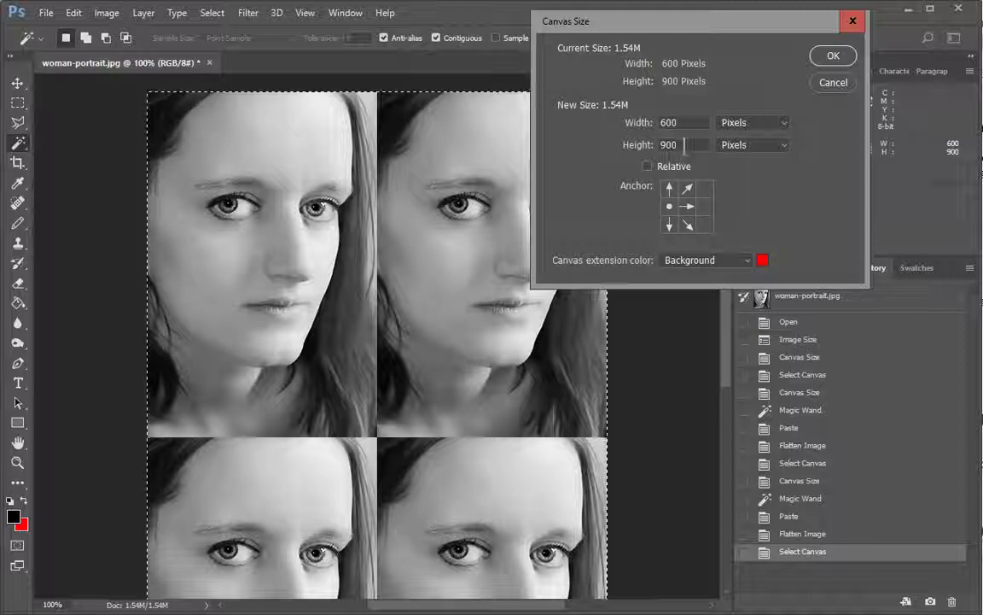
pyautogui.doubleClick(685, 123)
pyautogui.write('1')
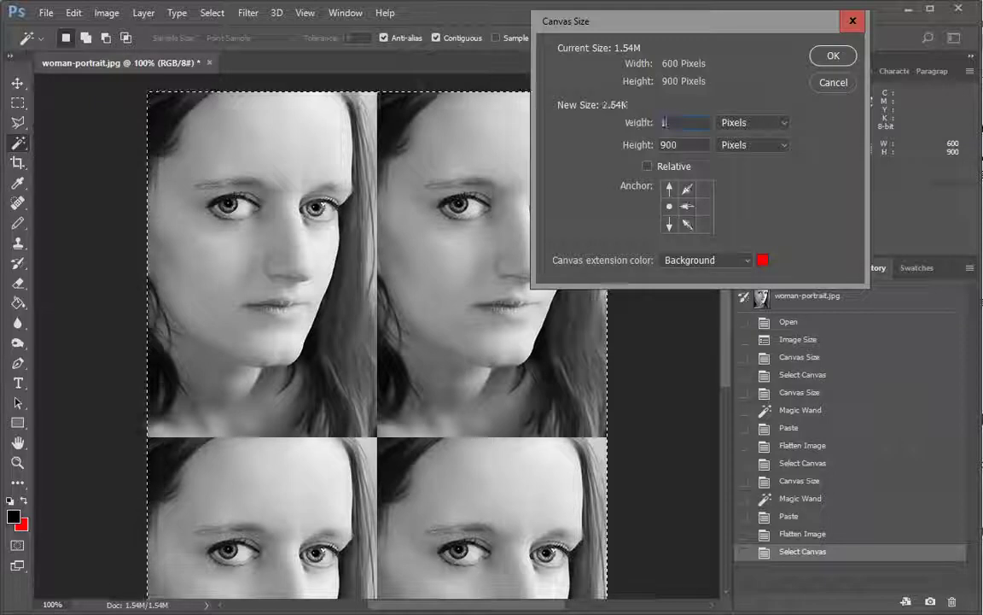
pyautogui.write('200')
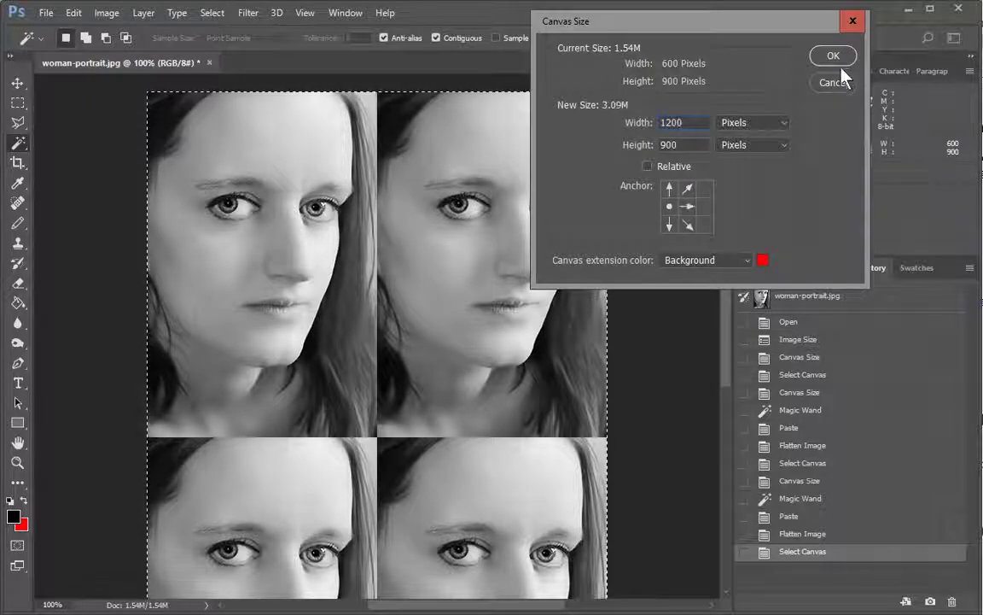
pyautogui.click(840, 60)
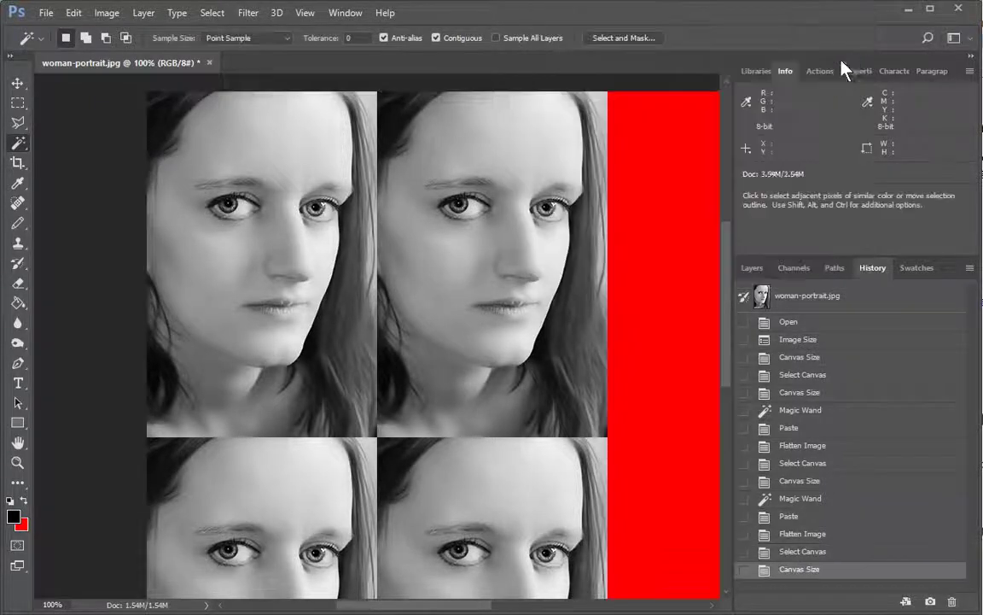
# Step: Select the right red area, paste the 2×2 grid, fit on screen, and flatten
pyautogui.click(645, 205)
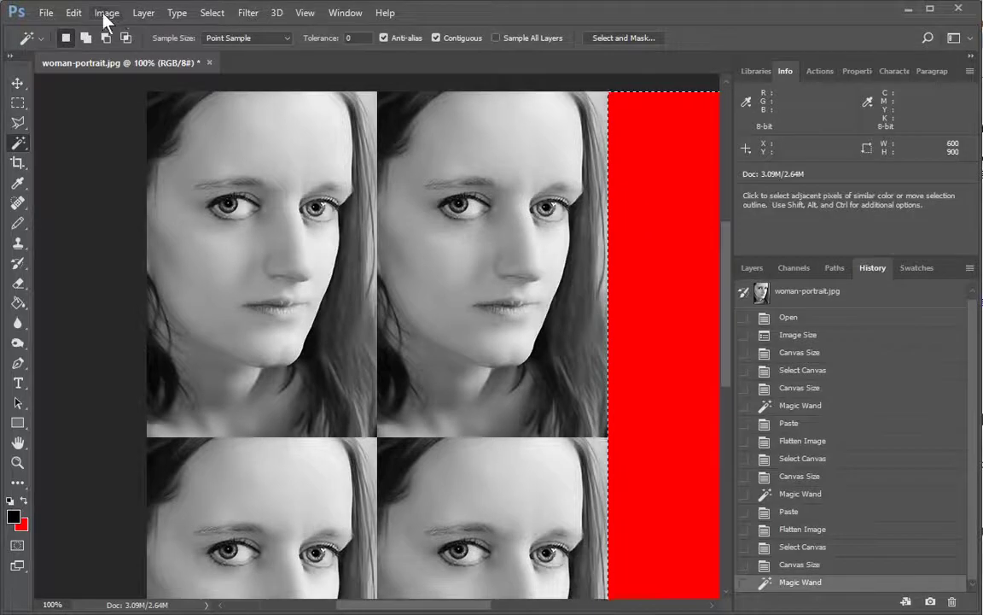
pyautogui.click(75, 13)
pyautogui.click(86, 145)
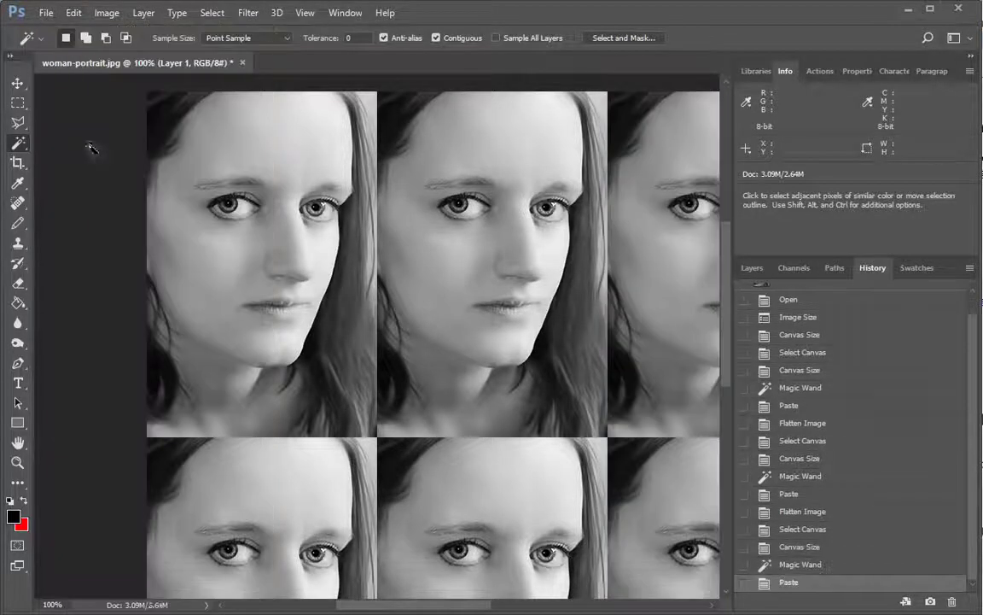
pyautogui.click(305, 13)
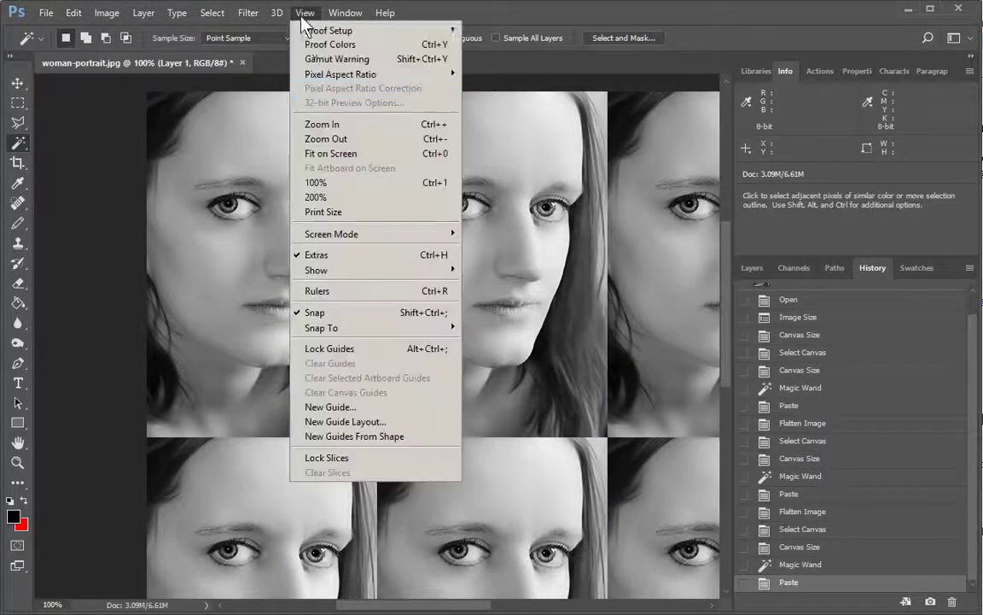
pyautogui.click(331, 159)
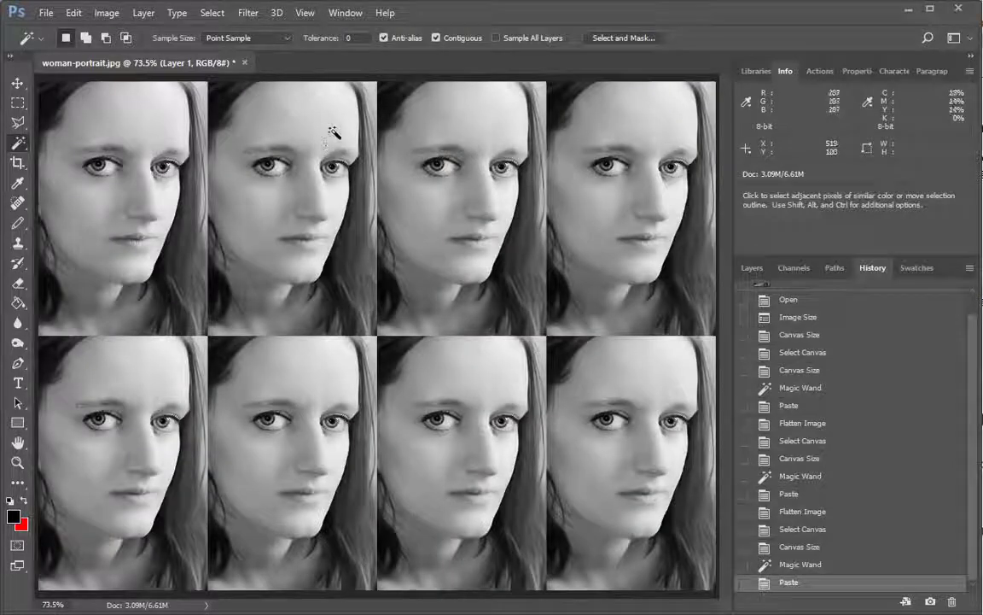
pyautogui.click(143, 14)
pyautogui.click(162, 580)
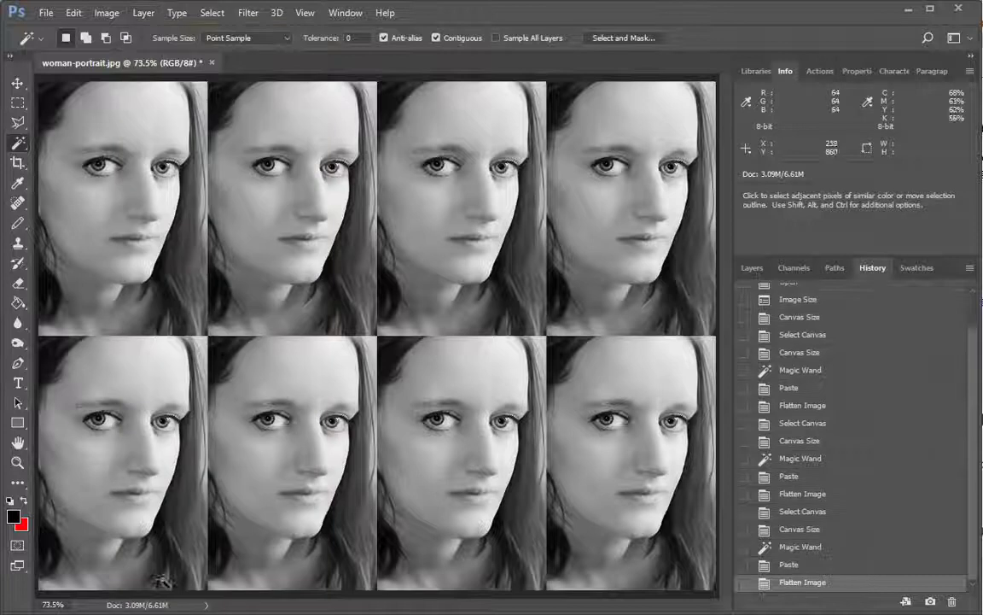